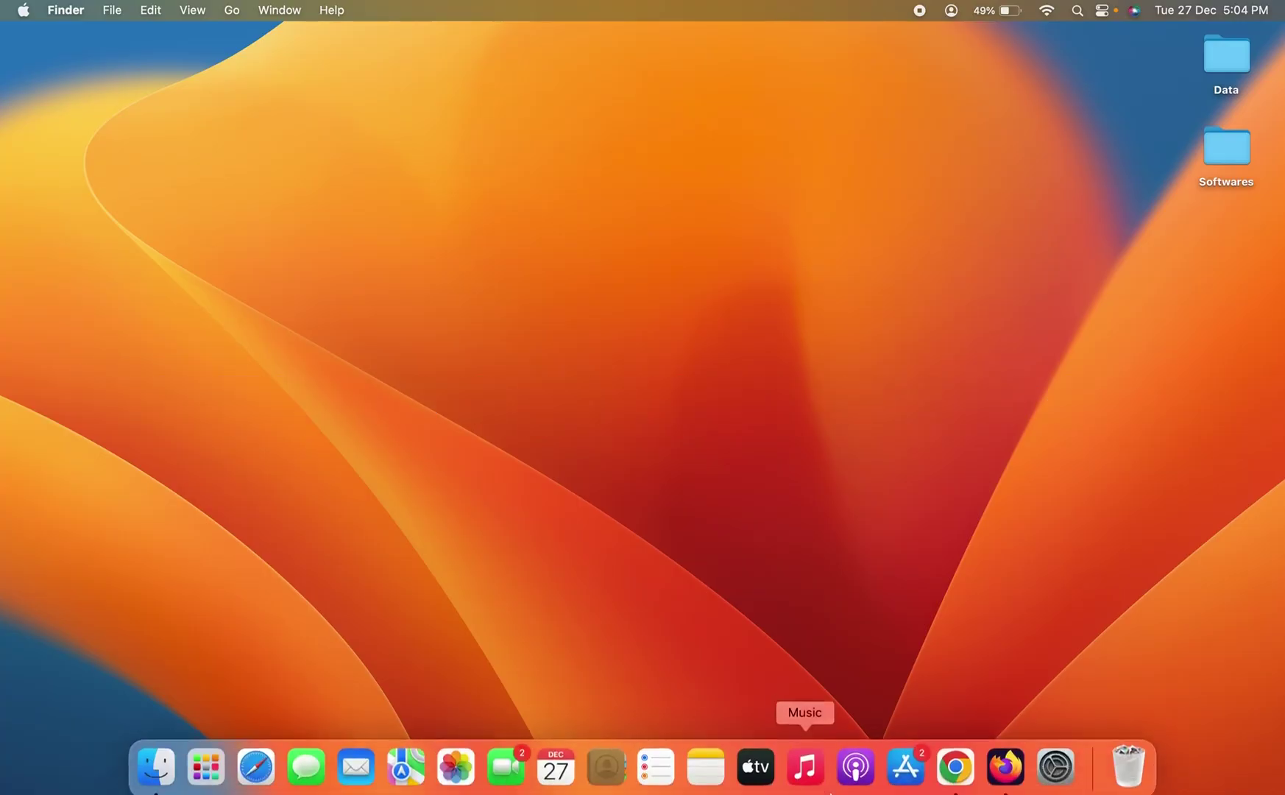
# Open the browser and run a Google search for 'icici bank login'.
pyautogui.click(957, 758)
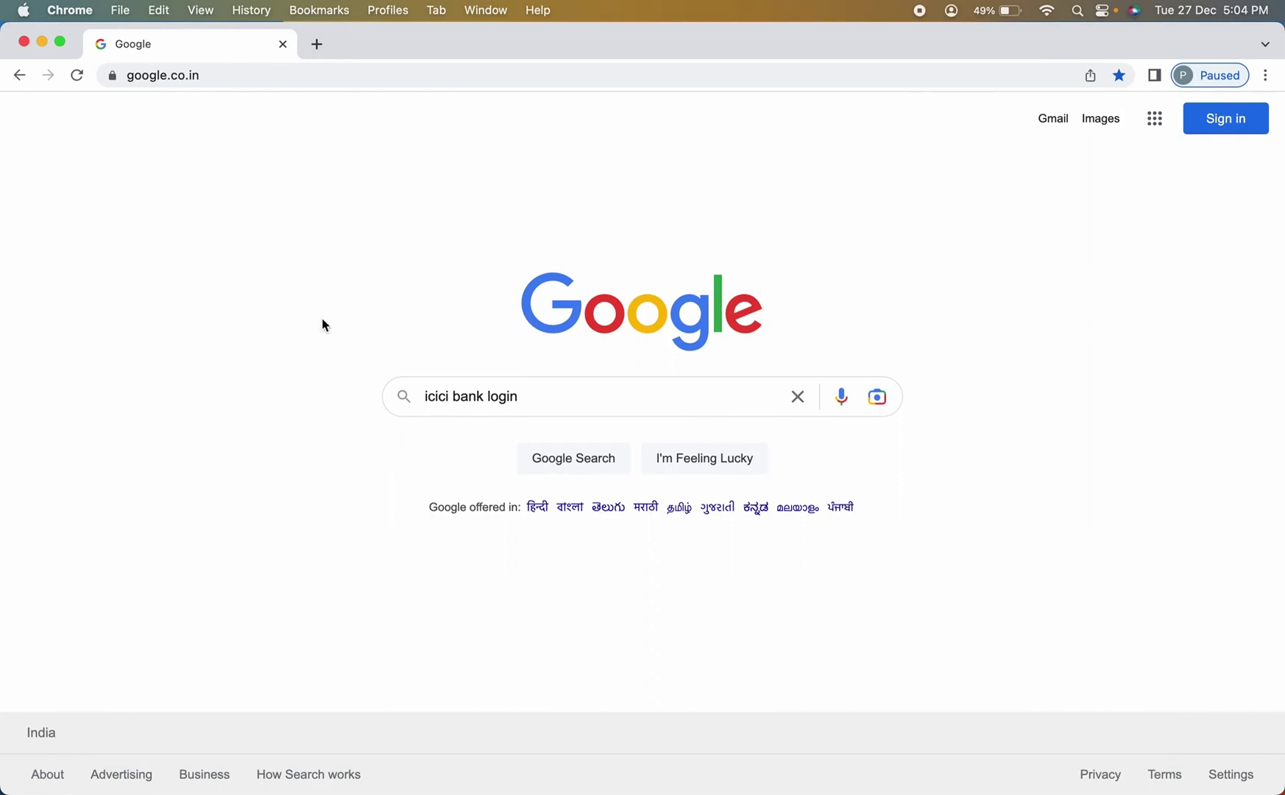
pyautogui.press('Return')
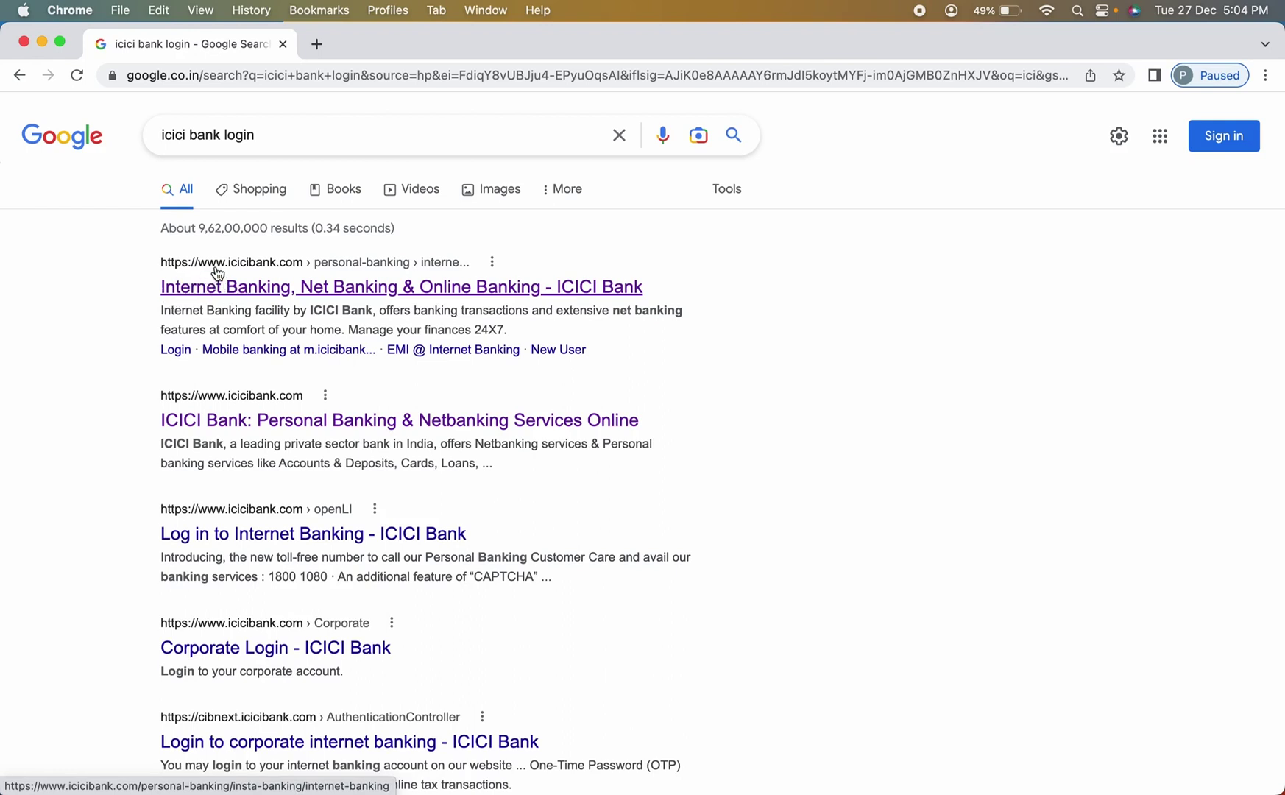
# Open the ICICI internet banking result, dismiss the popup, and sign in with User ID and password.
pyautogui.click(265, 288)
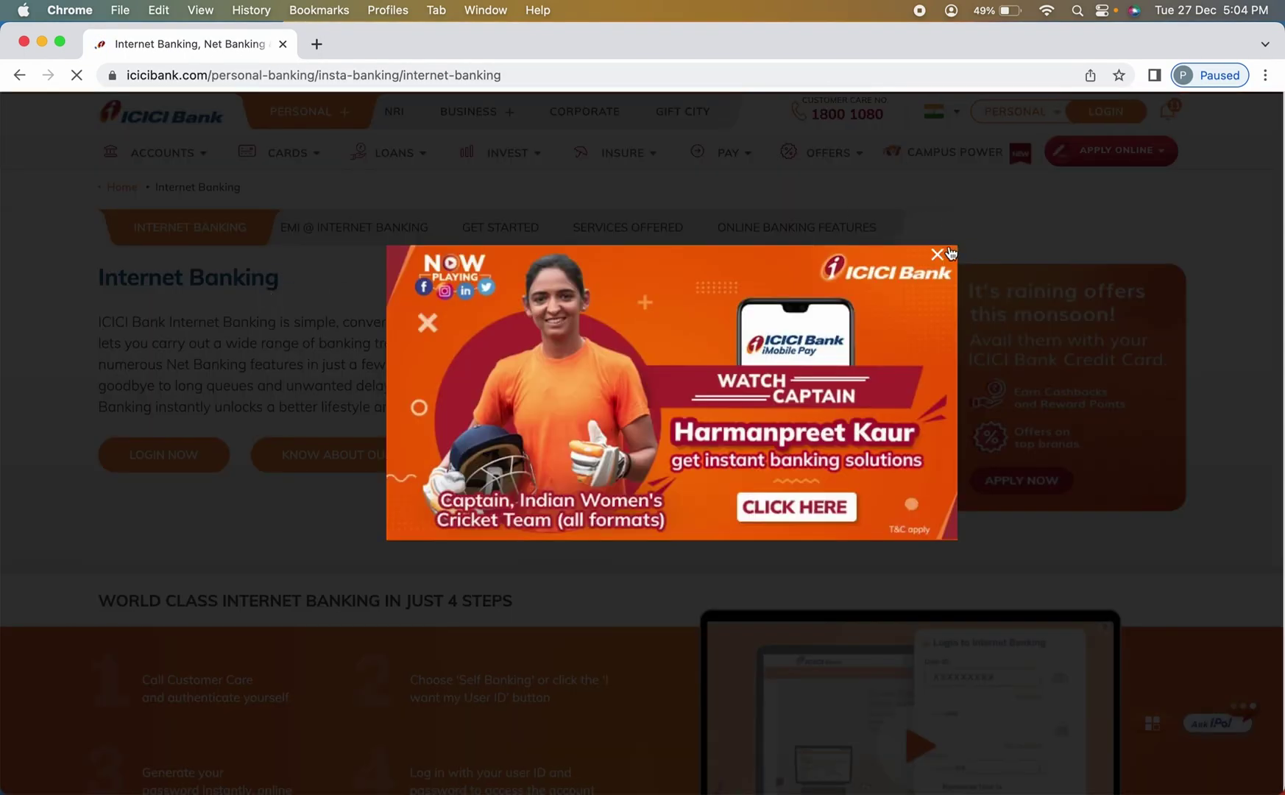
pyautogui.click(949, 253)
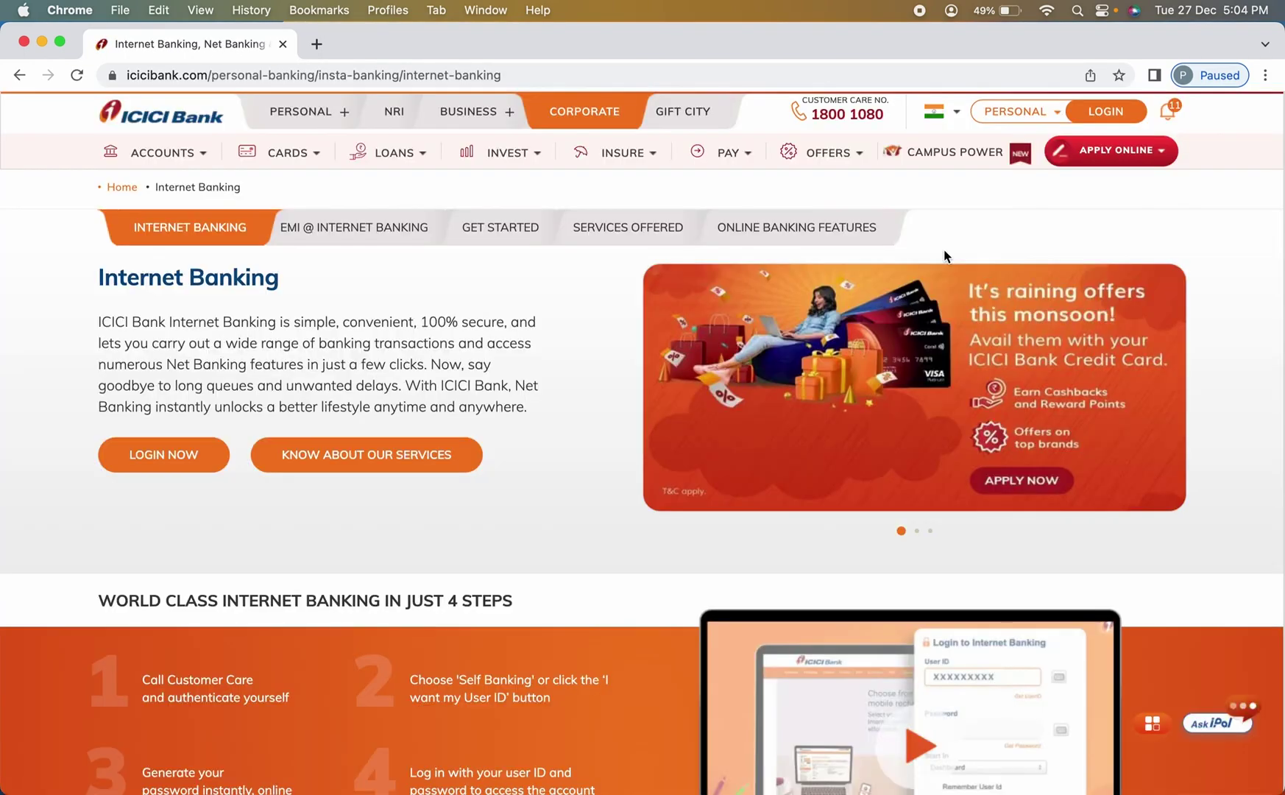
pyautogui.click(1111, 115)
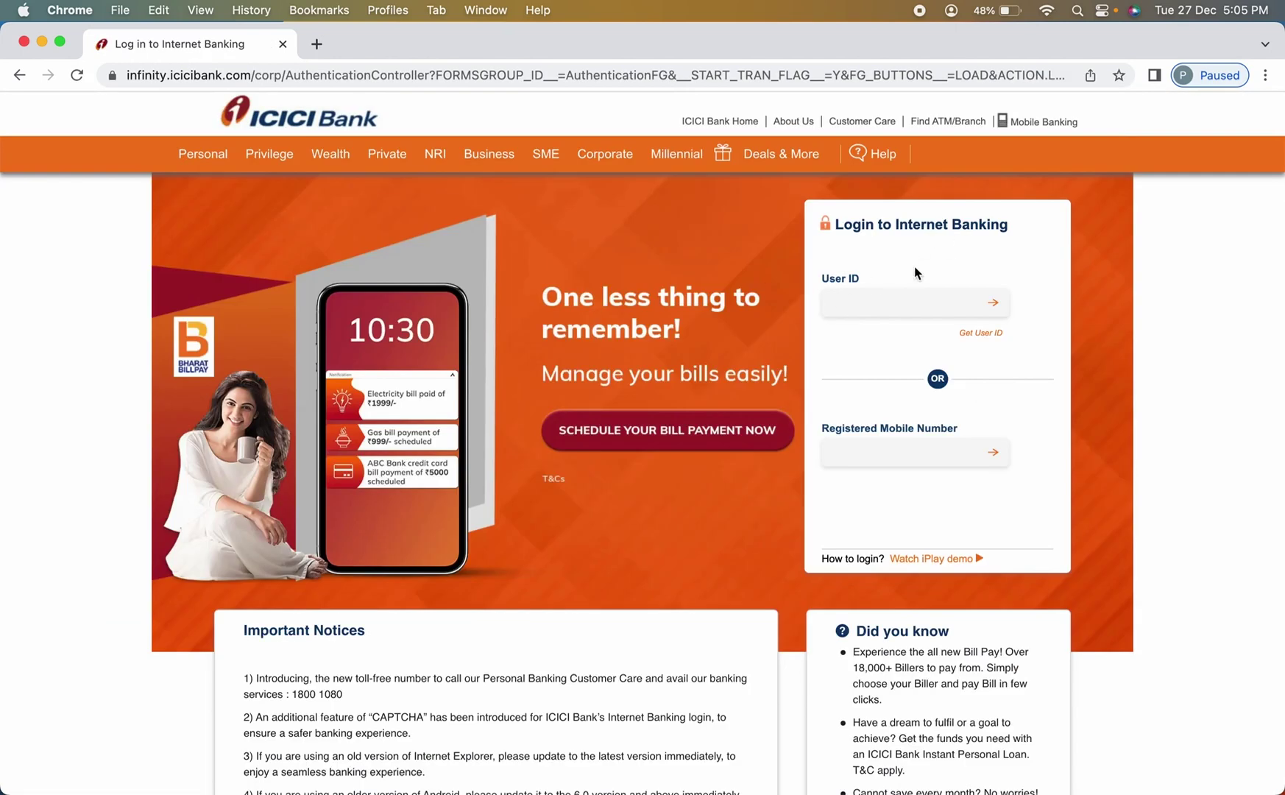
pyautogui.click(862, 303)
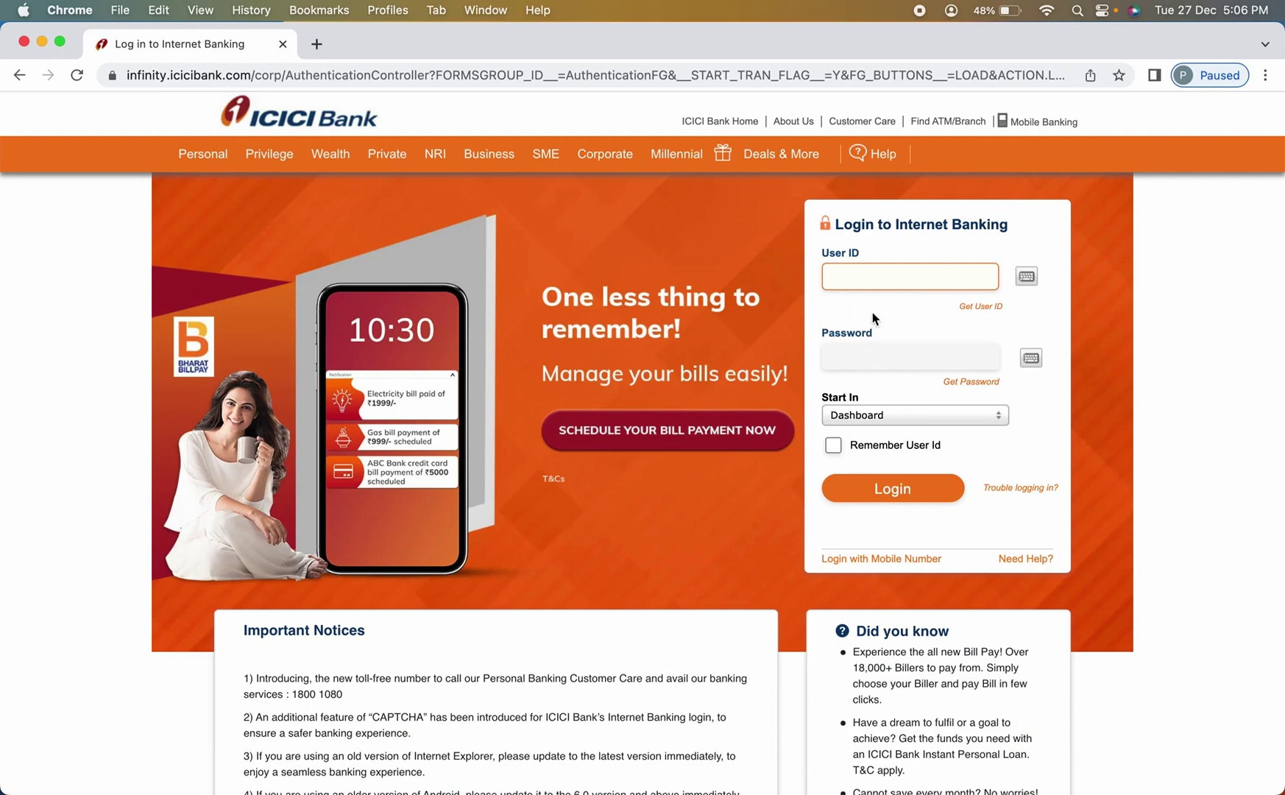
pyautogui.click(894, 491)
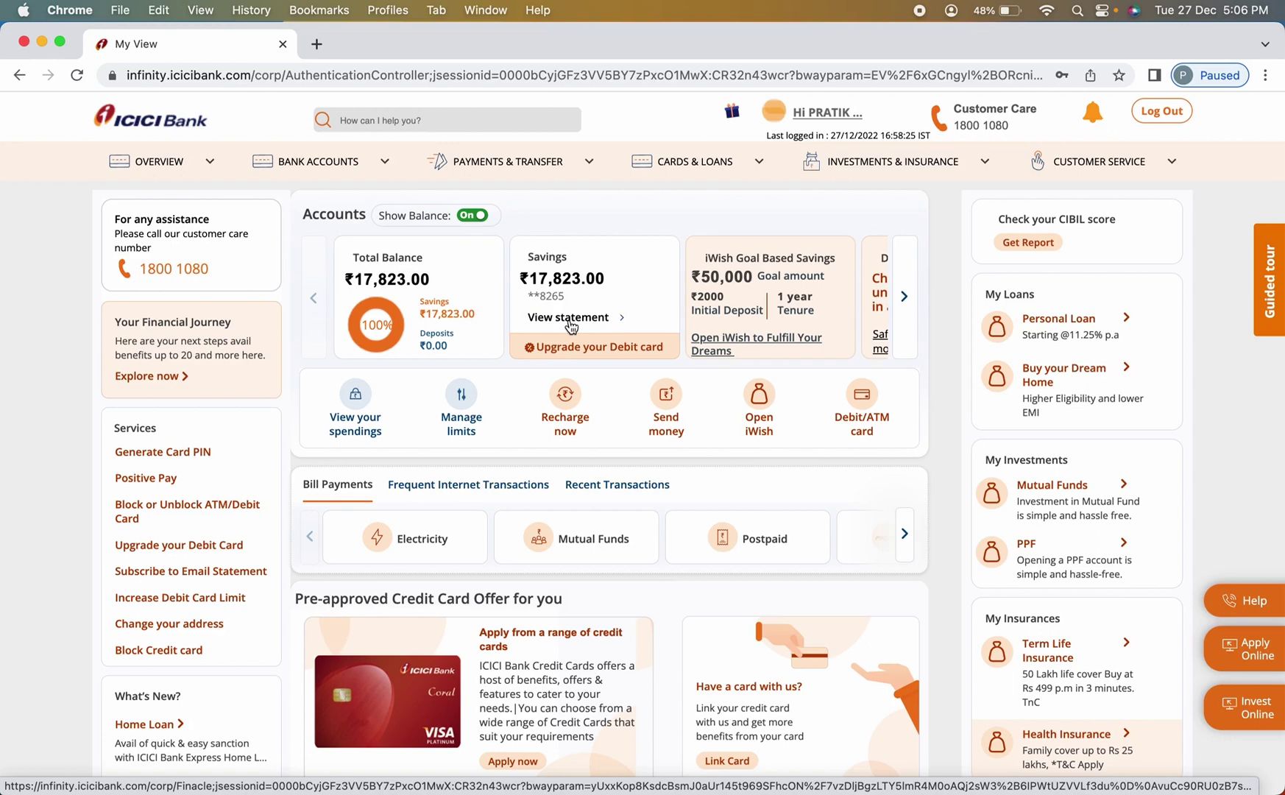
pyautogui.click(356, 162)
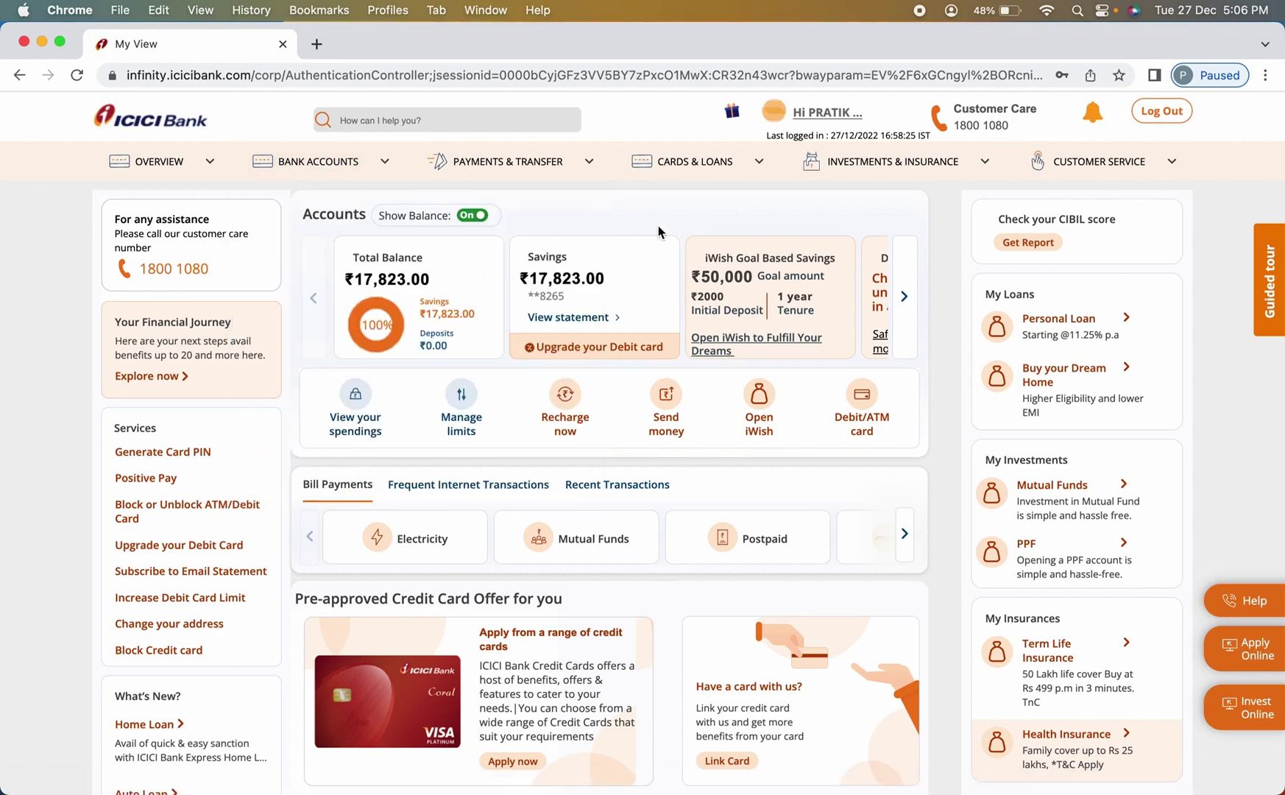
# Open the savings account's detailed statement and switch its filter to a transaction period.
pyautogui.click(568, 319)
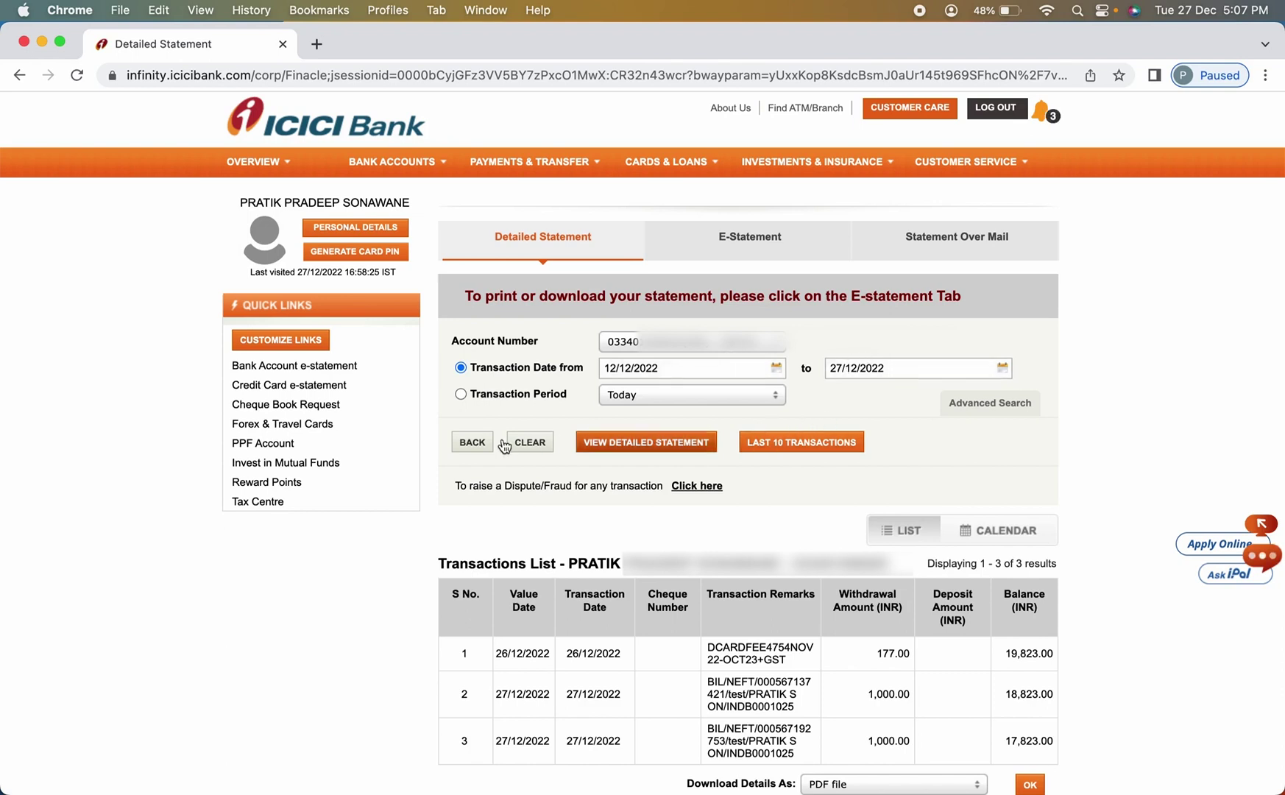
pyautogui.click(461, 396)
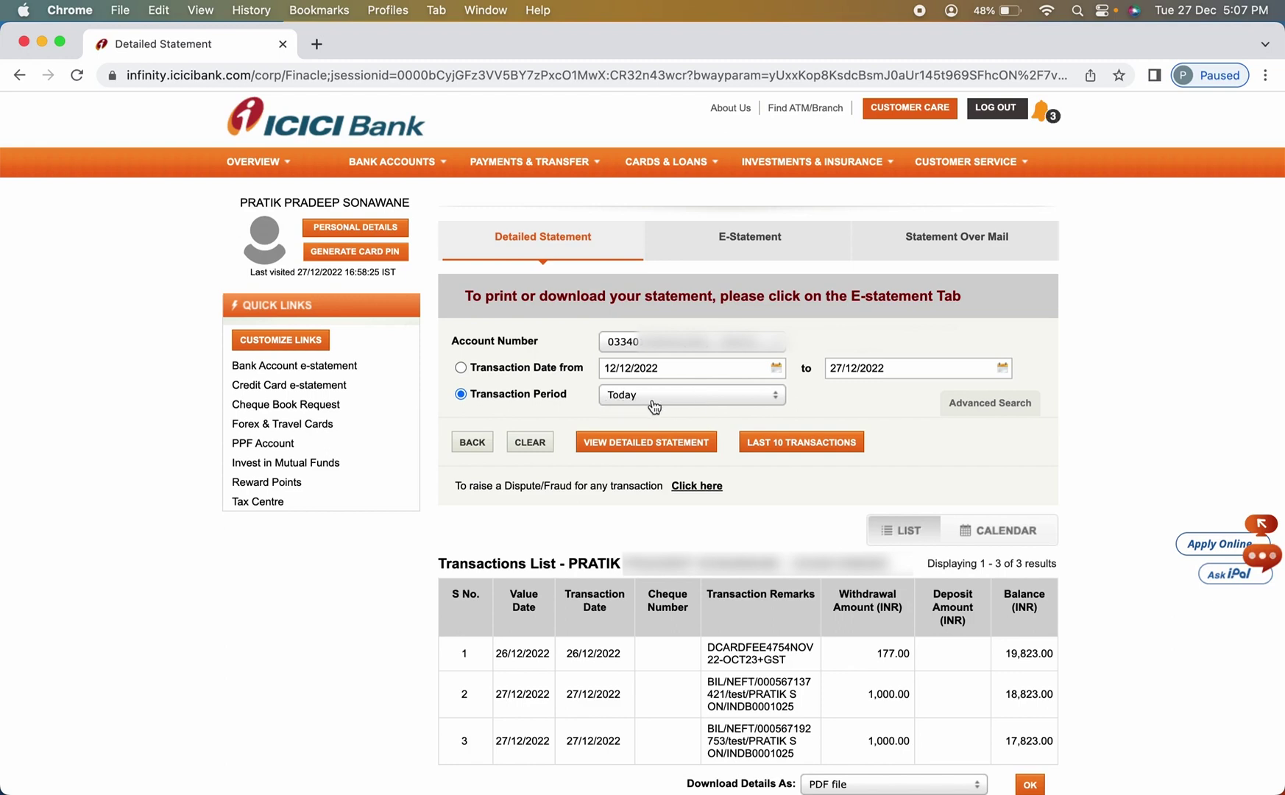
# Choose 'Last 1 Month' as the transaction period and regenerate the statement.
pyautogui.click(782, 400)
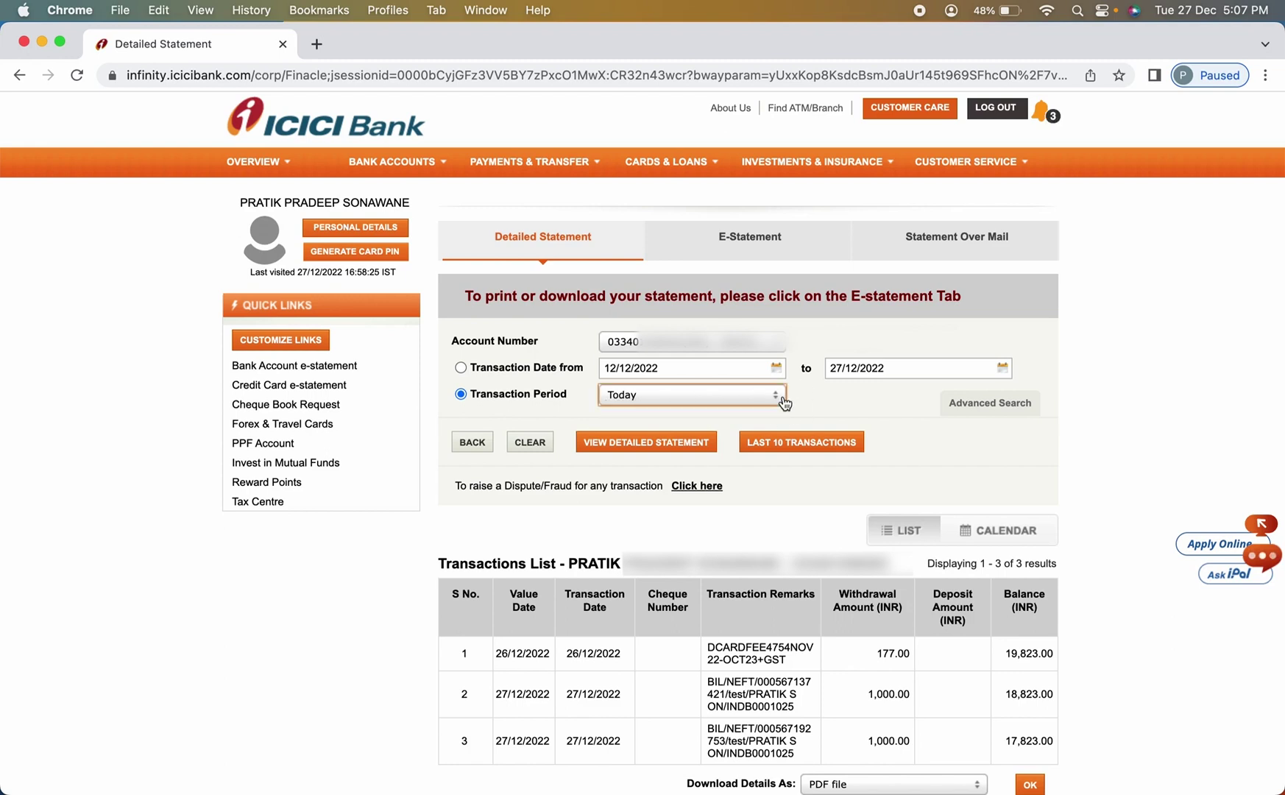
pyautogui.click(775, 402)
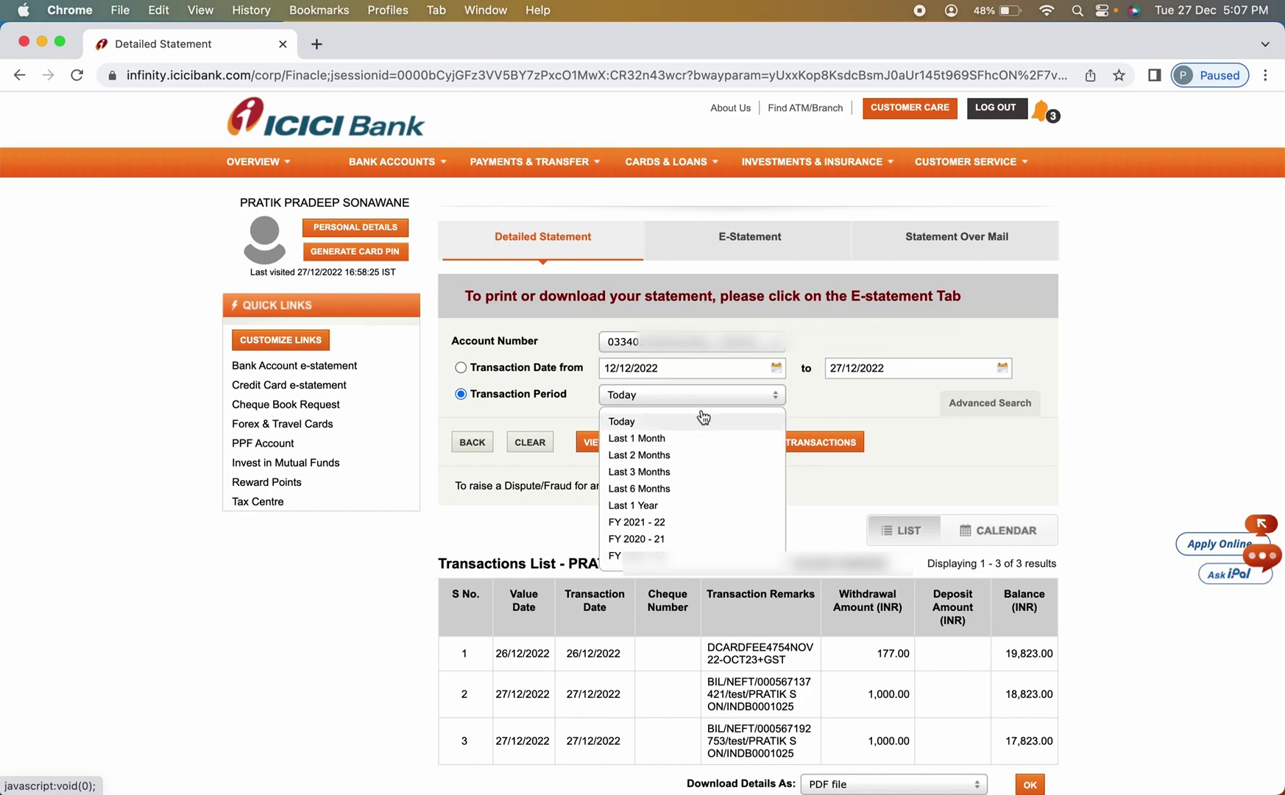
pyautogui.click(666, 439)
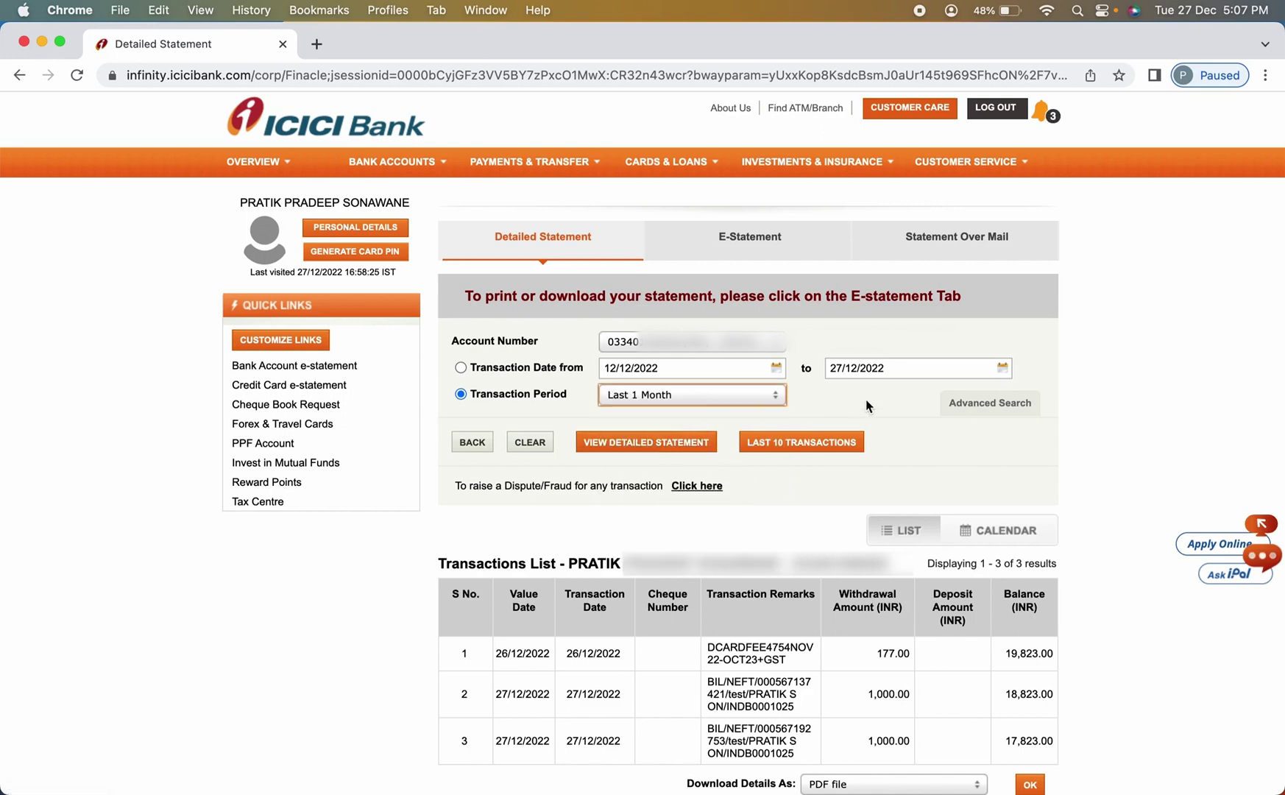
pyautogui.click(642, 445)
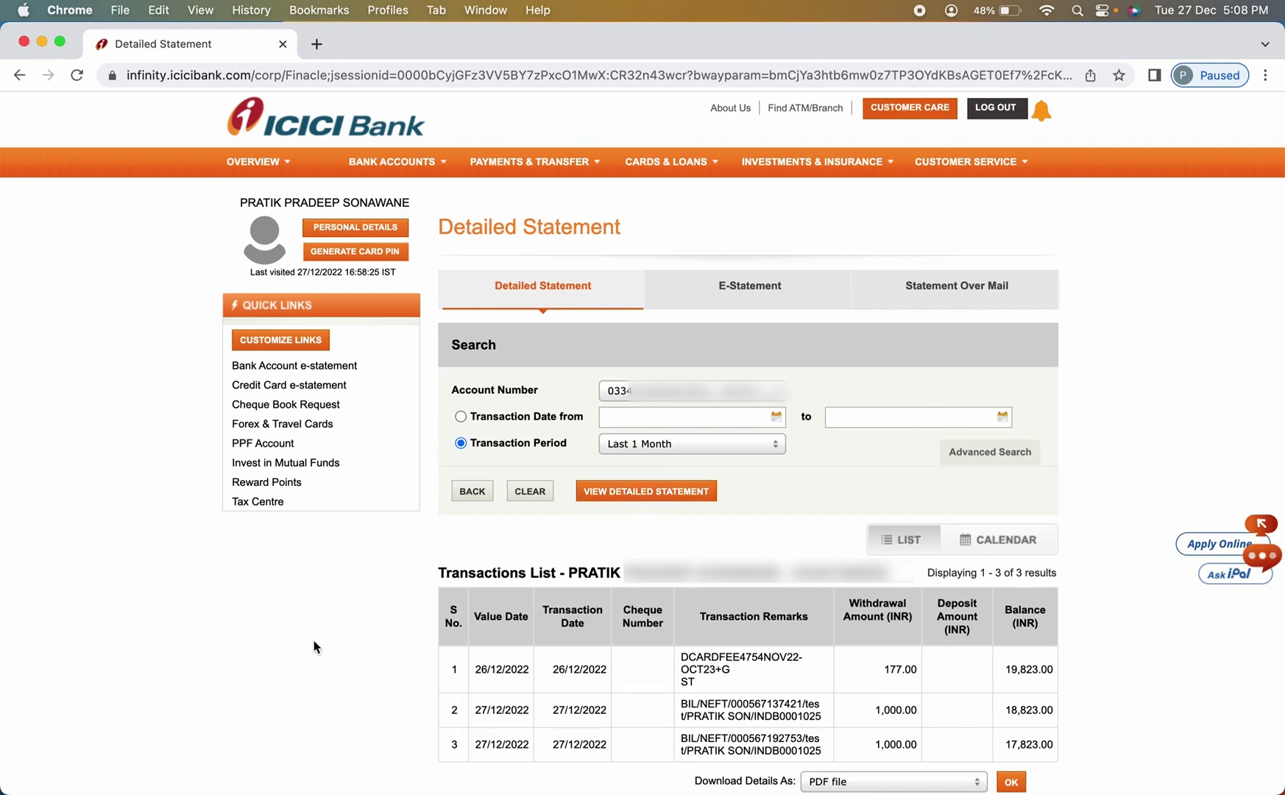
# Scroll below the three transactions to review the notes and transaction-code legend.
pyautogui.scroll(-2, 695, 552)
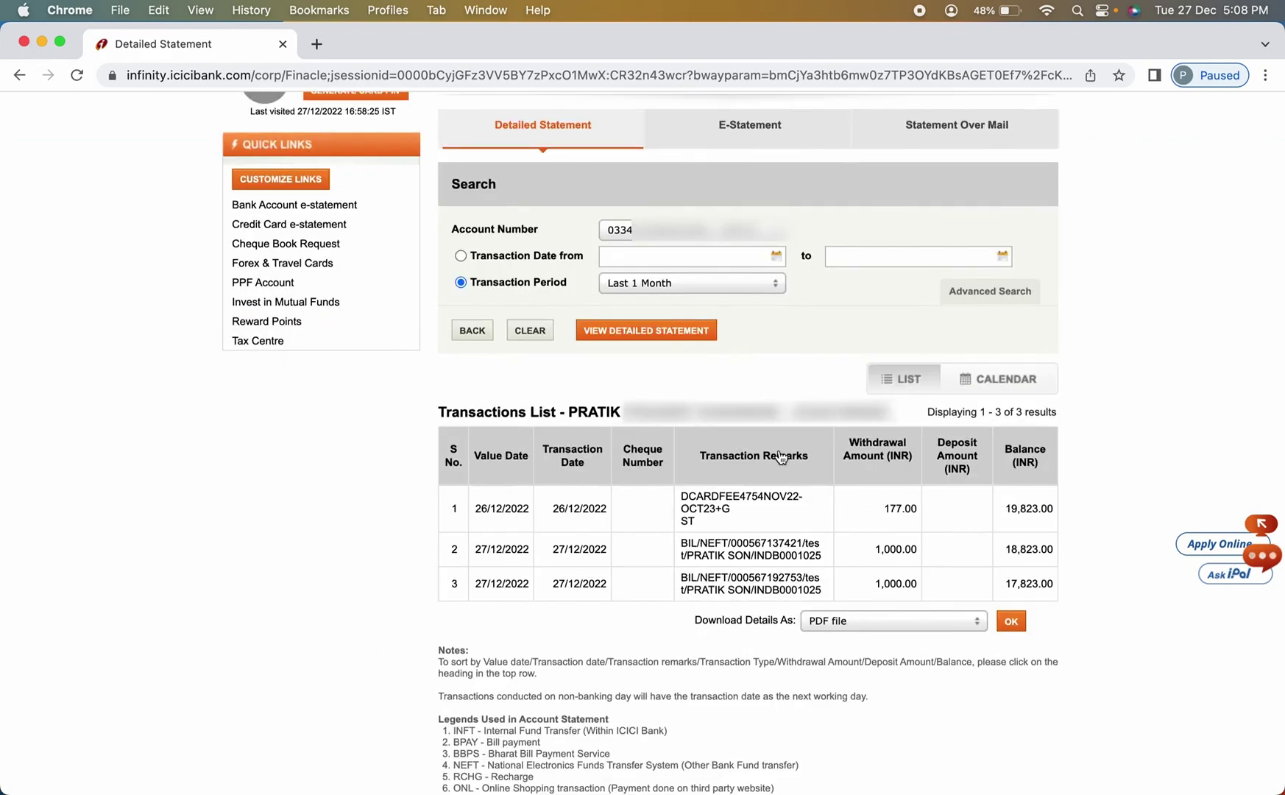